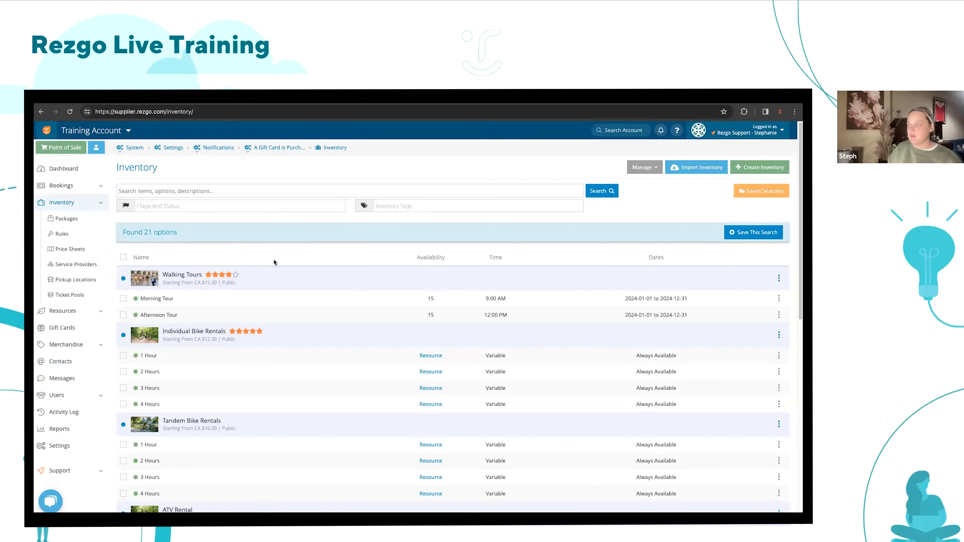
# Step: Open the Walking Tours Morning Tour option for editing and examine its availability dates and pricing tiers
pyautogui.click(170, 298)
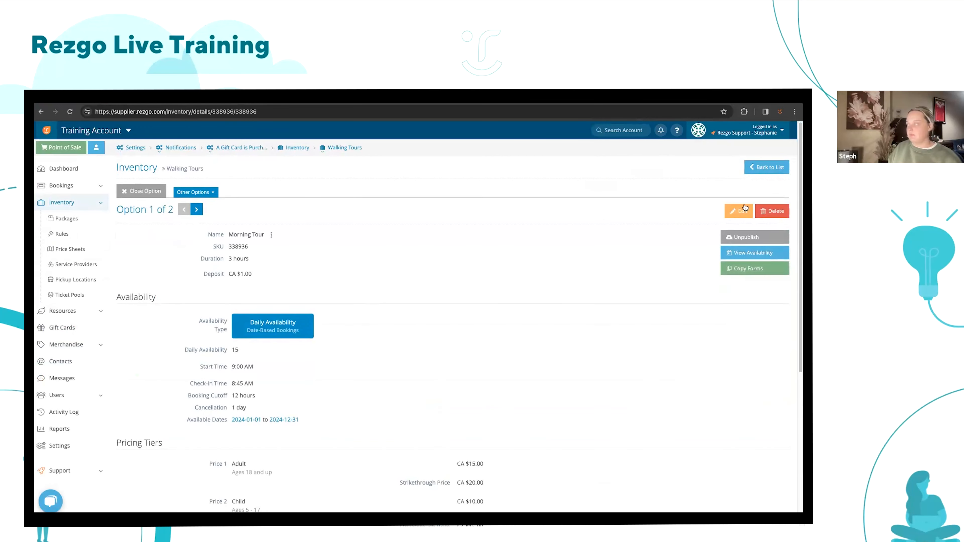
pyautogui.click(739, 212)
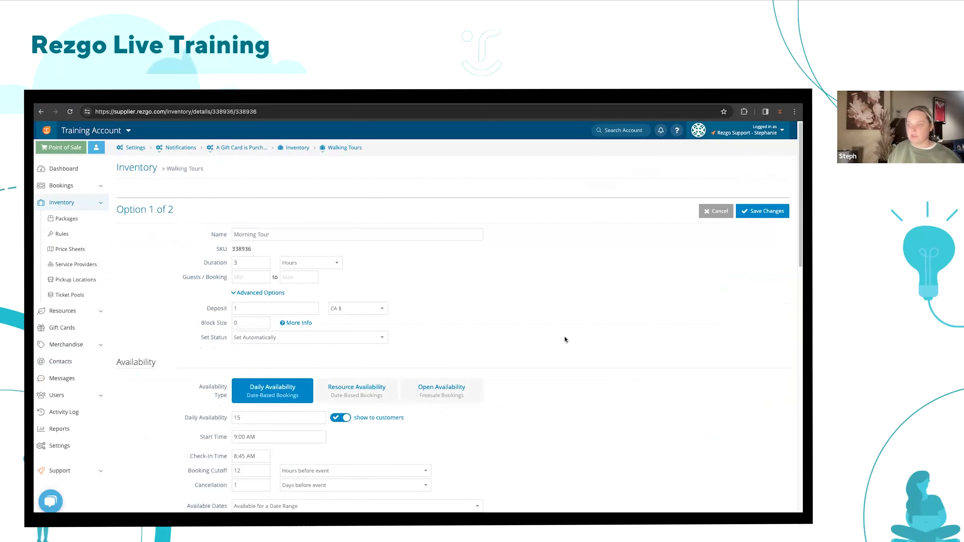
pyautogui.scroll(-6, 566, 340)
pyautogui.scroll(-2, 566, 340)
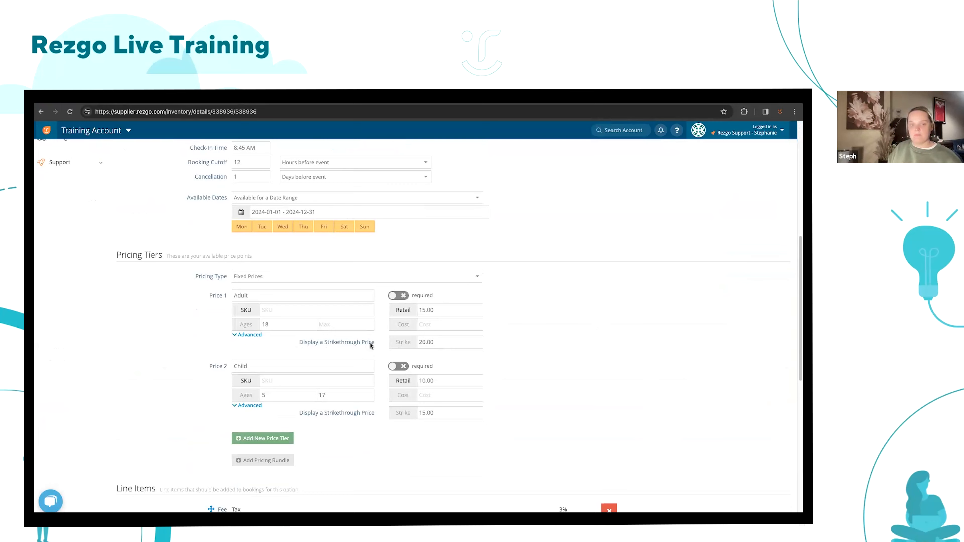
# Step: Switch to the public booking site and view the Walking Tours details page with its date calendar
pyautogui.click(246, 97)
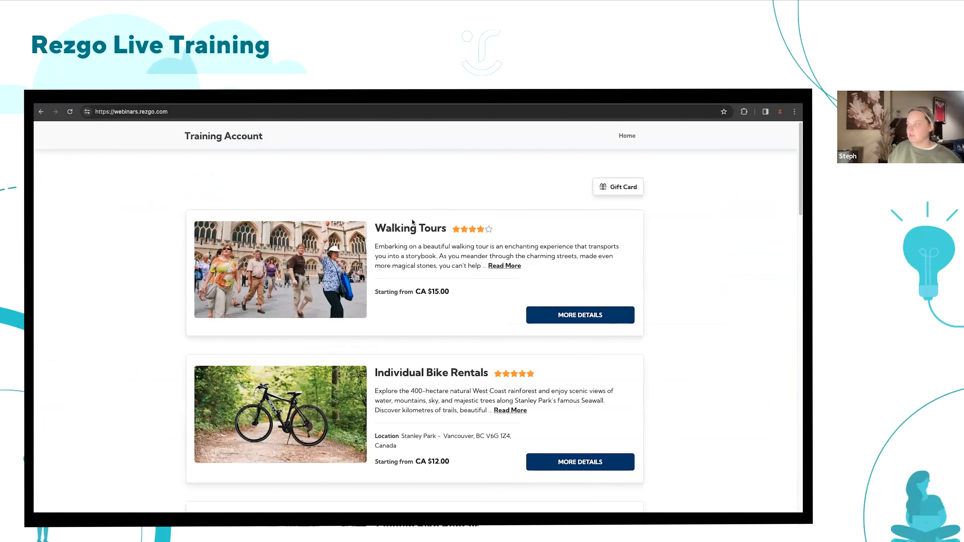
pyautogui.click(542, 315)
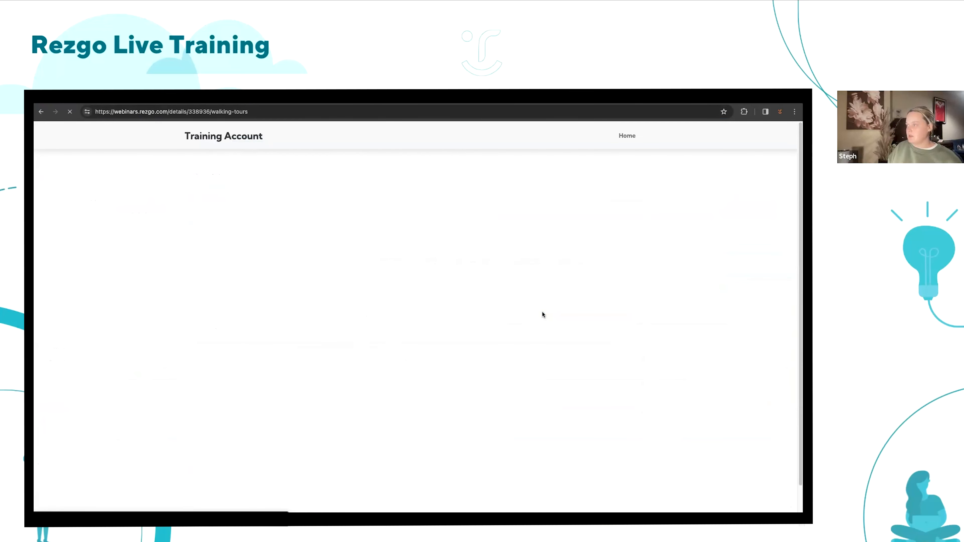
pyautogui.scroll(-6, 542, 315)
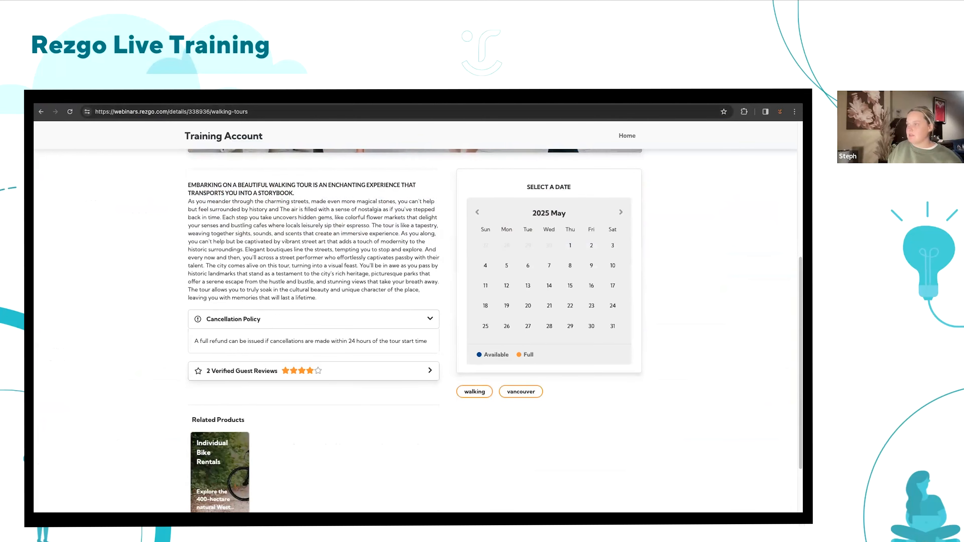
# Step: Return to the supplier account and deactivate the Blackout Dates and zero availability rules together
pyautogui.click(106, 97)
pyautogui.scroll(10, 115, 223)
pyautogui.click(80, 237)
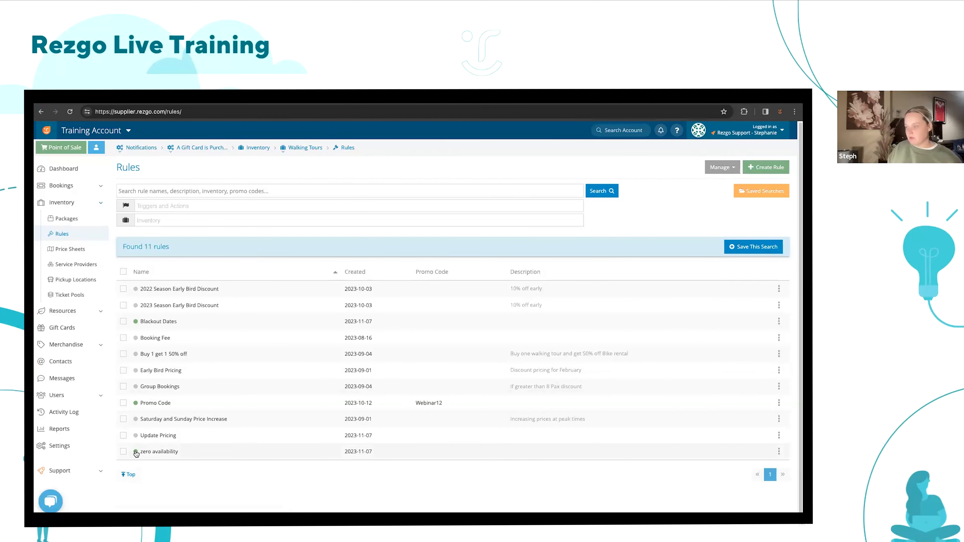
pyautogui.click(123, 451)
pyautogui.click(123, 321)
pyautogui.click(761, 246)
pyautogui.click(738, 280)
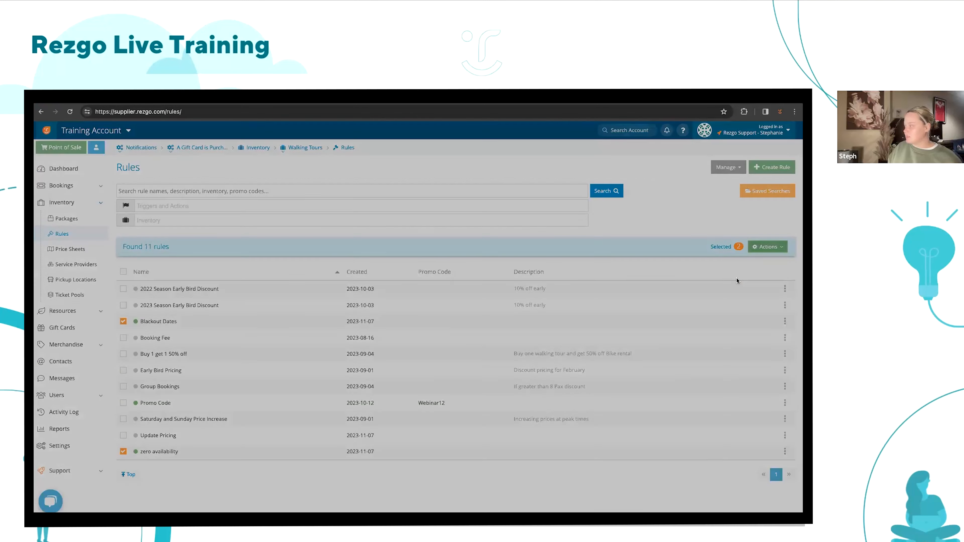
pyautogui.click(509, 177)
# Step: Reload the public Walking Tours page and check the Morning Tour's availability and prices for 2024-01-01
pyautogui.click(262, 96)
pyautogui.click(262, 113)
pyautogui.press('Return')
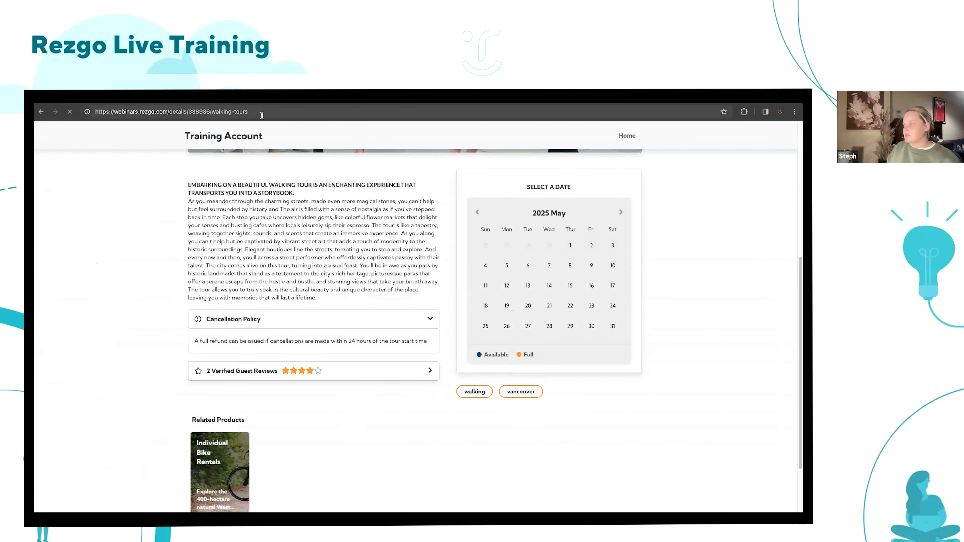
pyautogui.scroll(-4, 550, 383)
pyautogui.scroll(-2, 550, 383)
pyautogui.click(569, 417)
pyautogui.scroll(-3, 611, 389)
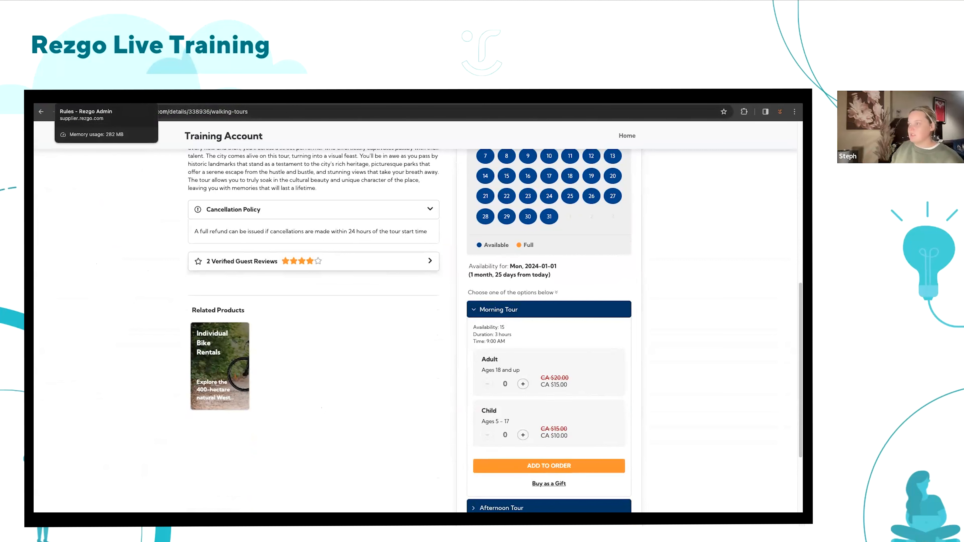
# Step: Open the Walking Tours Morning Tour option in the supplier inventory for editing and examine its availability settings
pyautogui.click(87, 98)
pyautogui.click(71, 207)
pyautogui.click(173, 299)
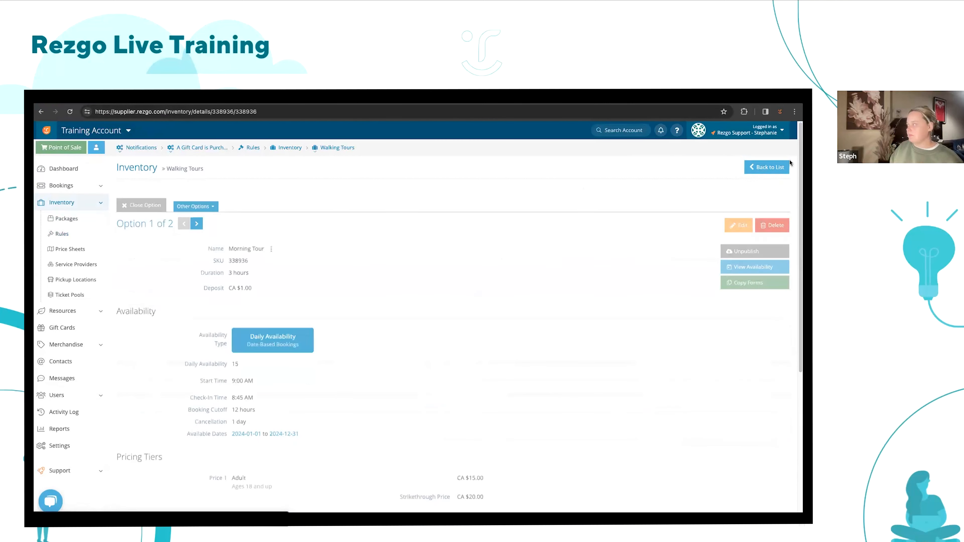
pyautogui.click(738, 225)
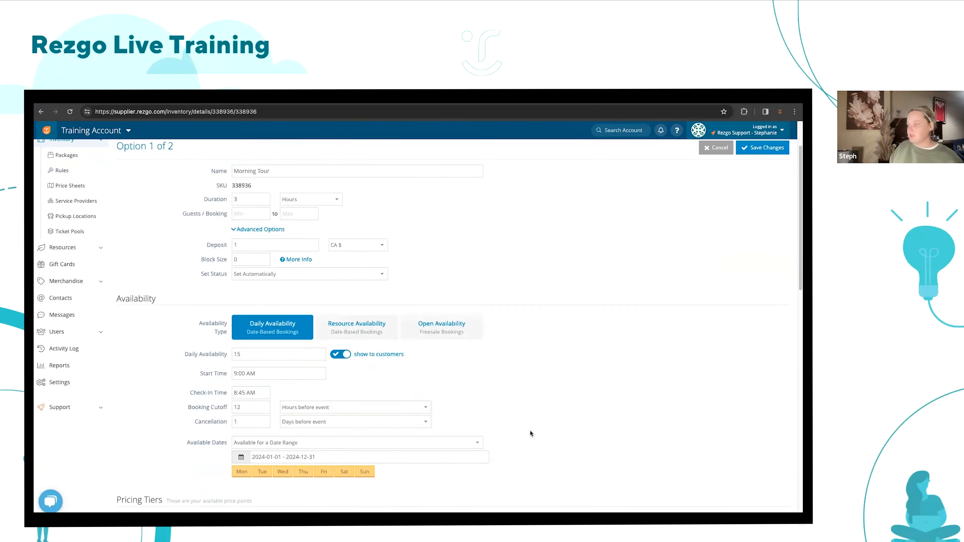
pyautogui.scroll(-1, 531, 433)
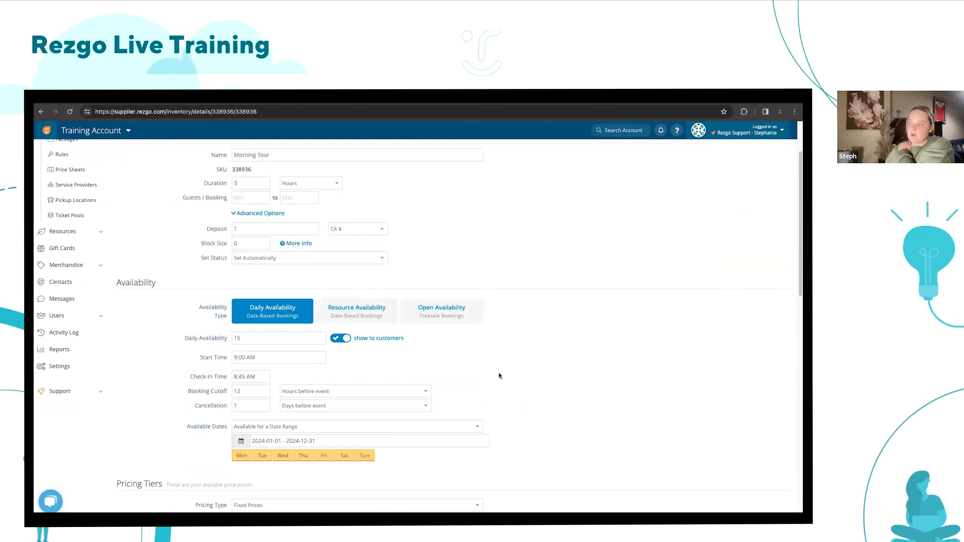
pyautogui.scroll(-3, 374, 387)
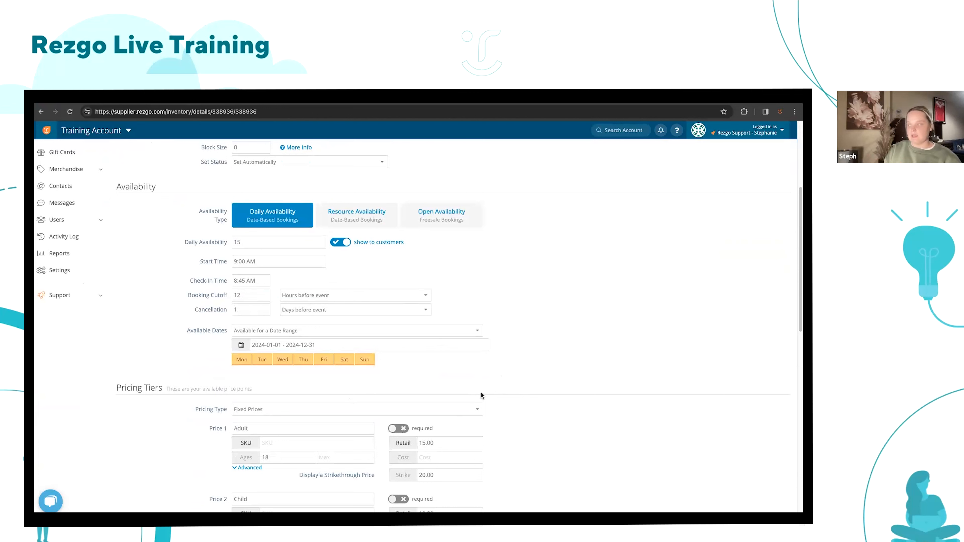
# Step: Try setting the Morning Tour's available dates to Always Available, and discard the edit
pyautogui.click(377, 330)
pyautogui.click(310, 340)
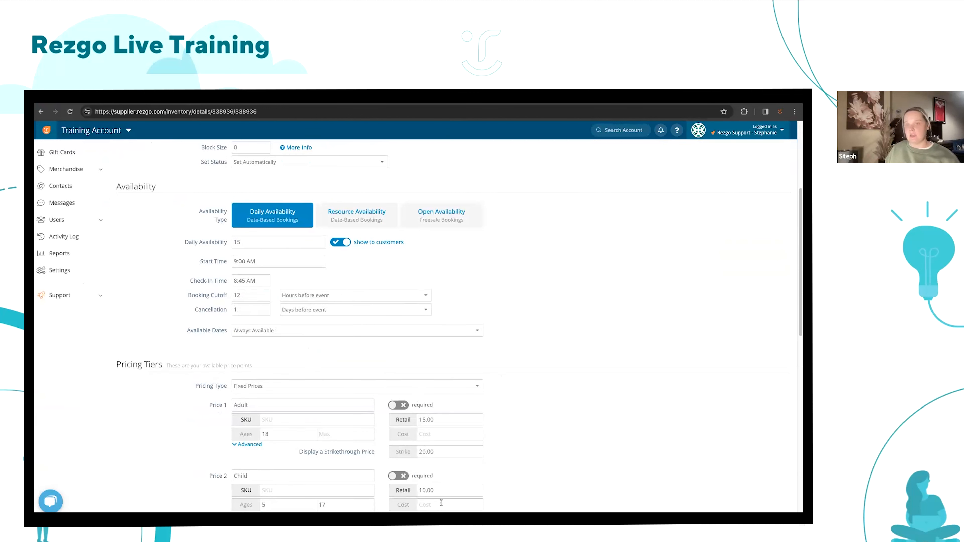
pyautogui.scroll(5, 516, 441)
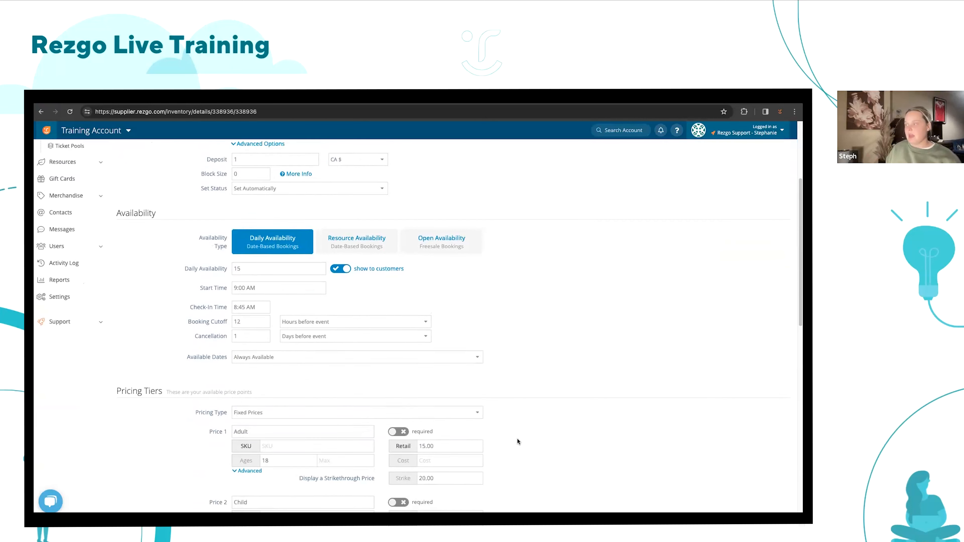
pyautogui.click(708, 204)
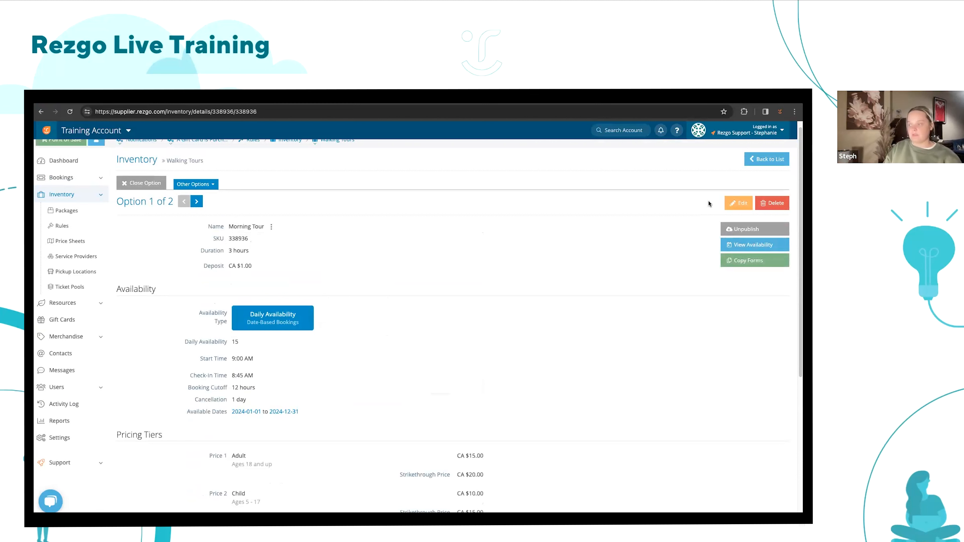
# Step: Edit the Update Pricing rule and add an inventory-being-booked condition covering both Walking Tours options
pyautogui.click(94, 224)
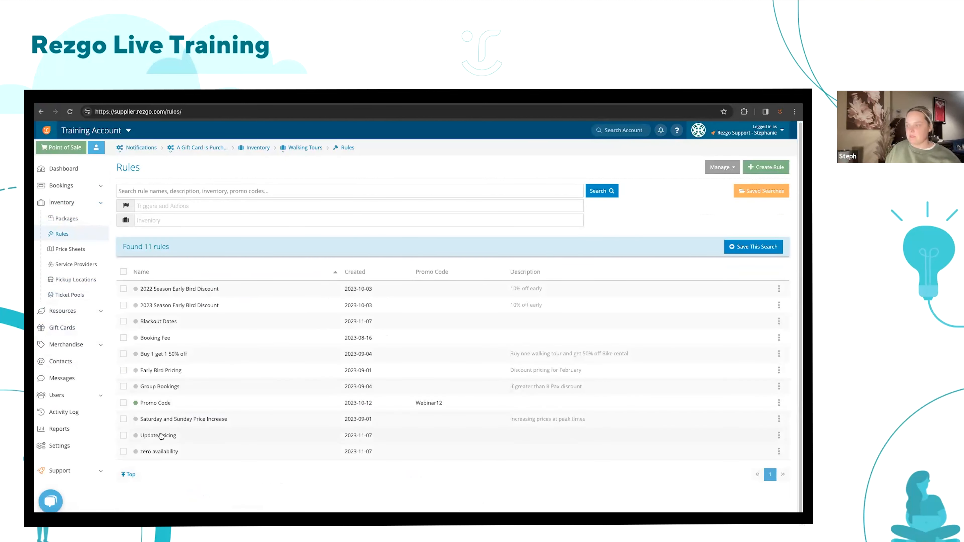
pyautogui.click(164, 437)
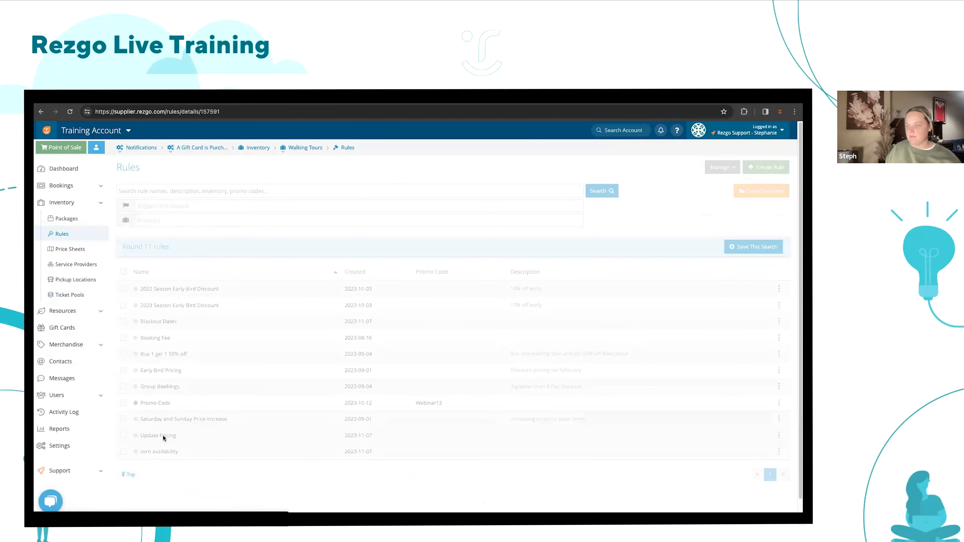
pyautogui.click(743, 175)
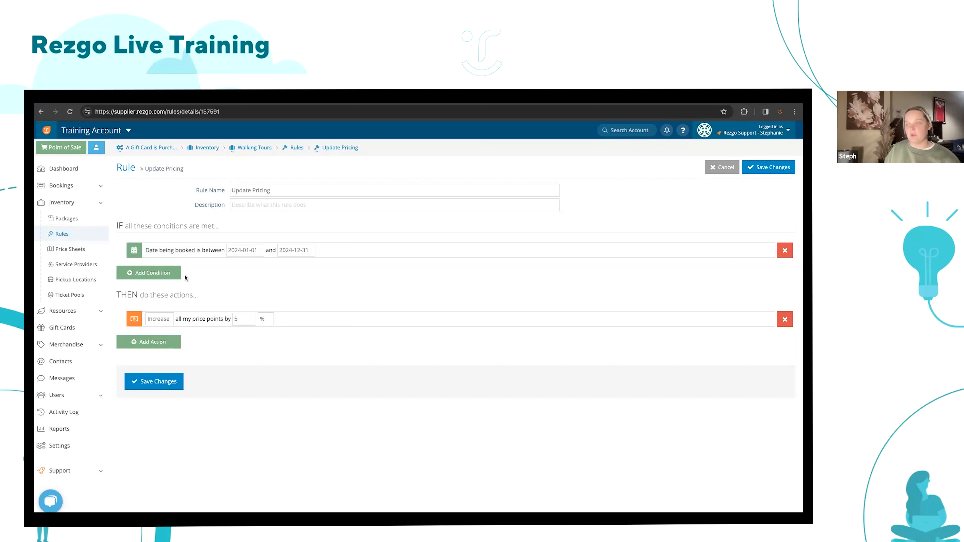
pyautogui.click(173, 275)
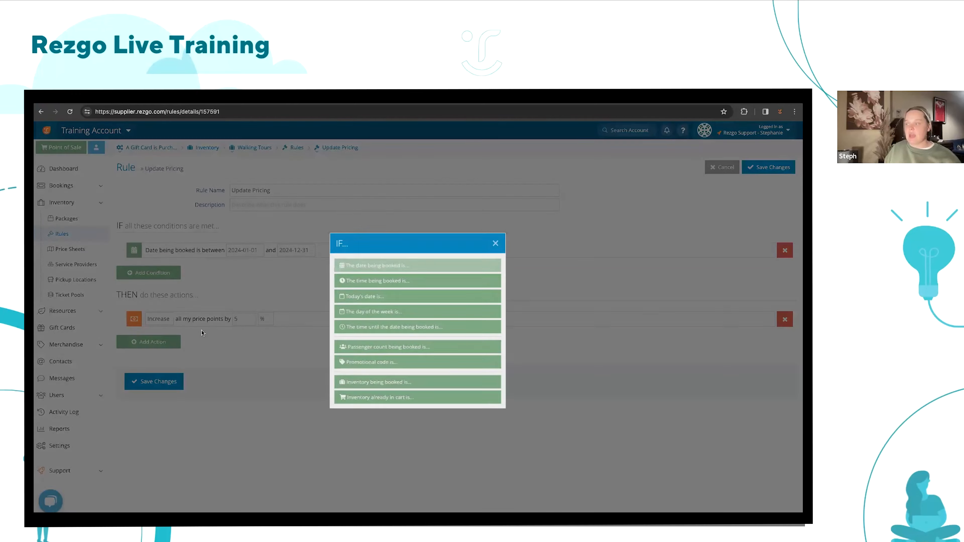
pyautogui.click(418, 381)
pyautogui.click(155, 290)
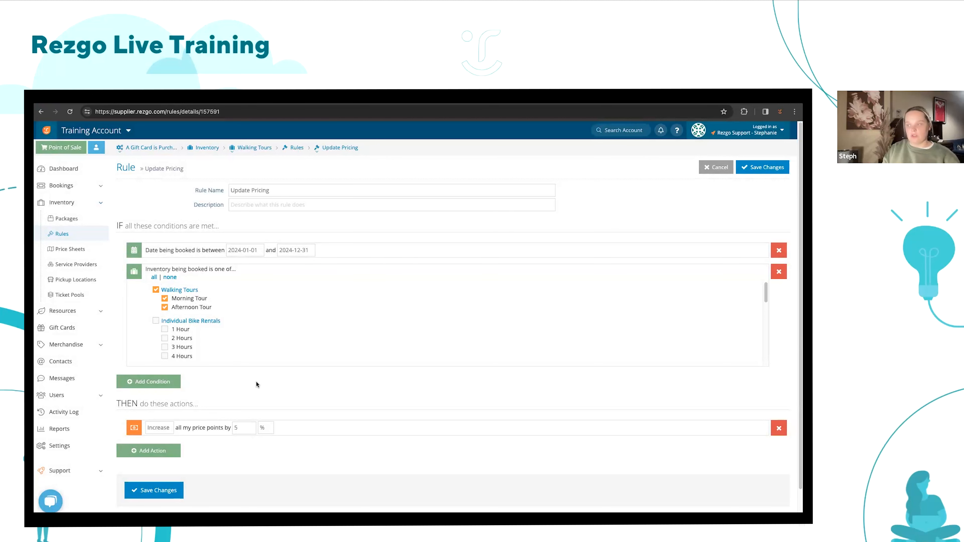
# Step: Open the 2024 Pricing price sheet for editing and review its advanced settings, validity criteria and inventory
pyautogui.click(81, 251)
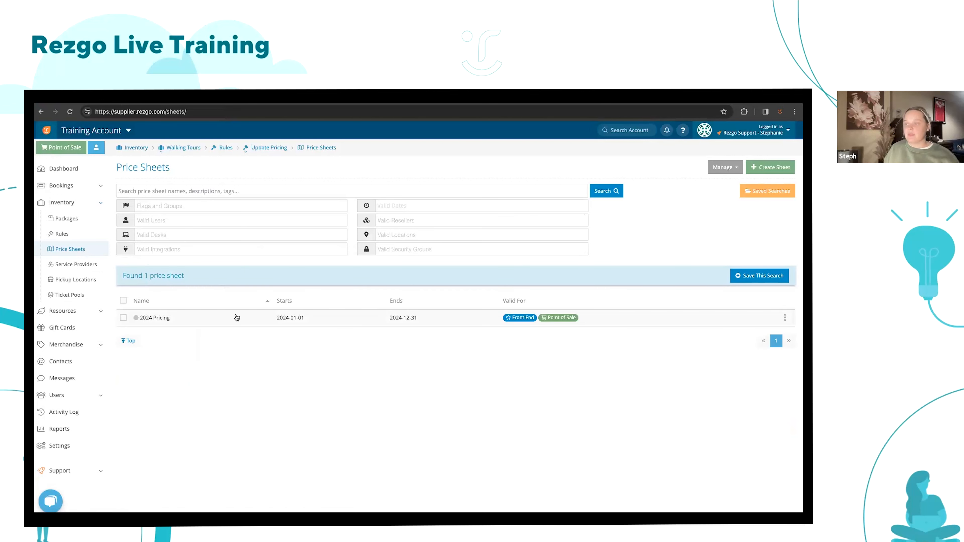
pyautogui.click(224, 322)
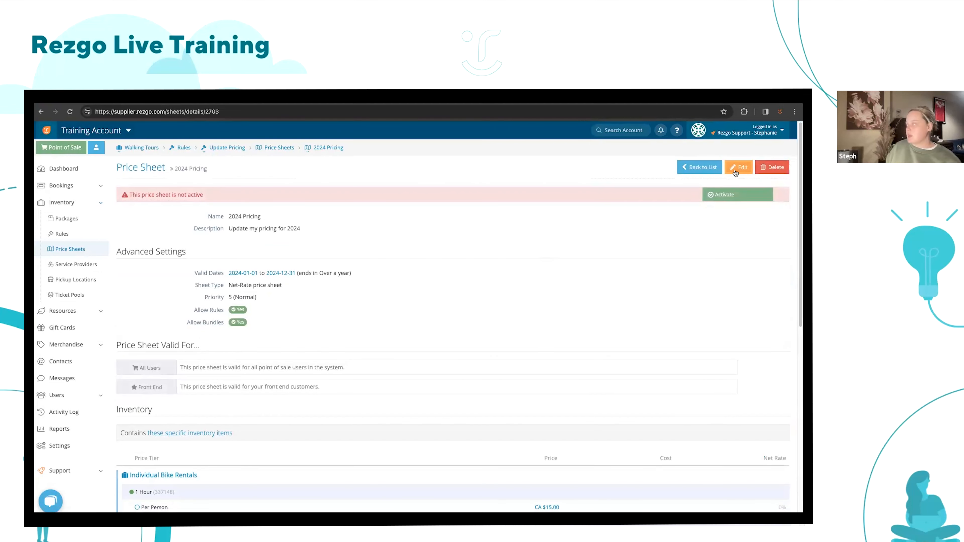
pyautogui.click(735, 172)
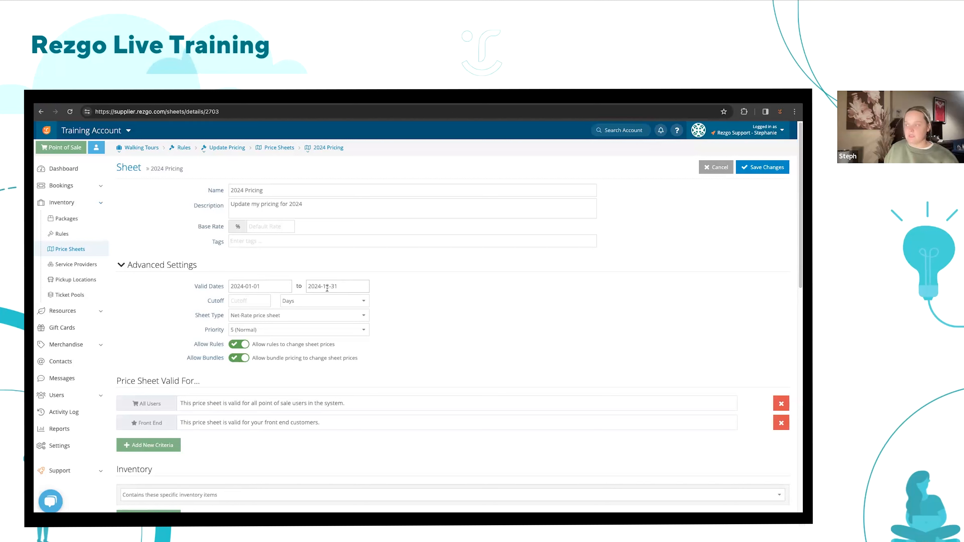
pyautogui.scroll(-1, 380, 303)
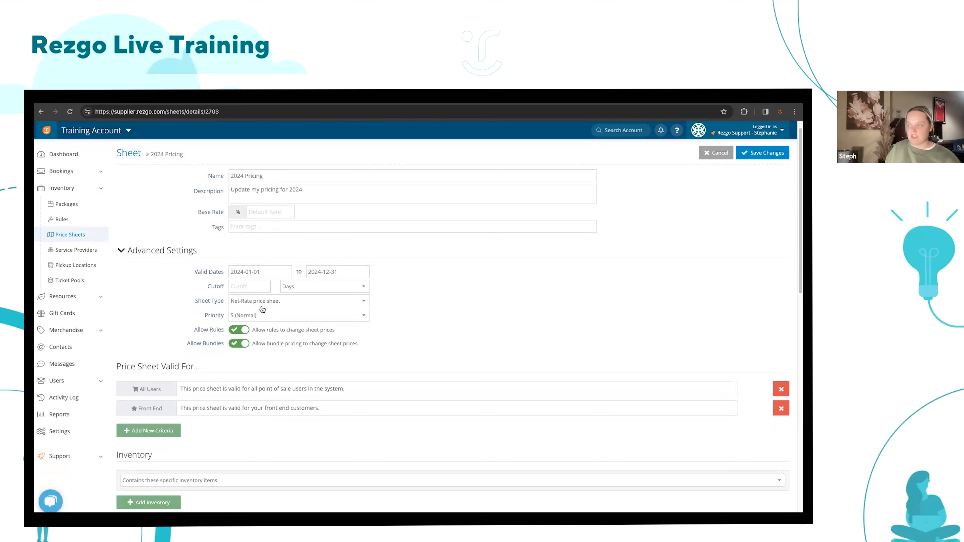
pyautogui.scroll(-2, 323, 408)
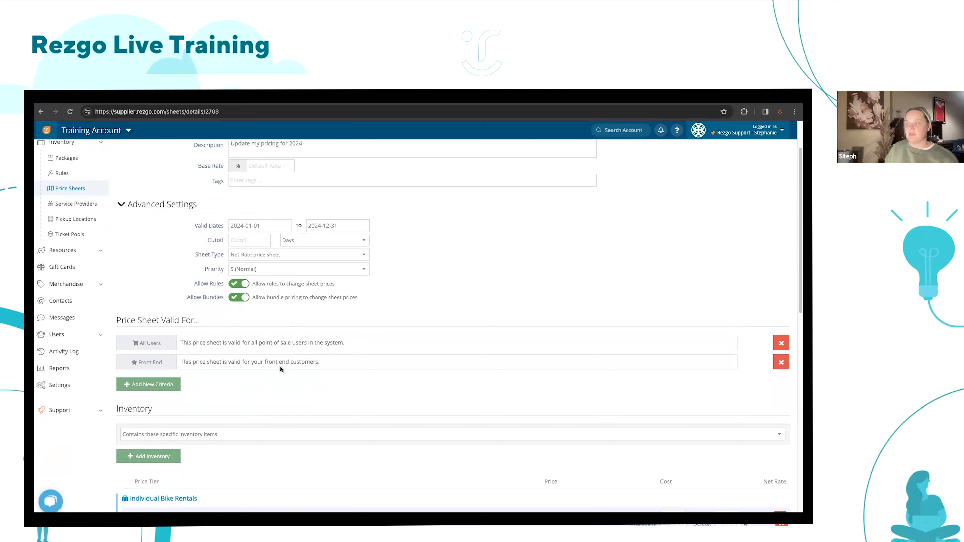
pyautogui.scroll(-5, 277, 378)
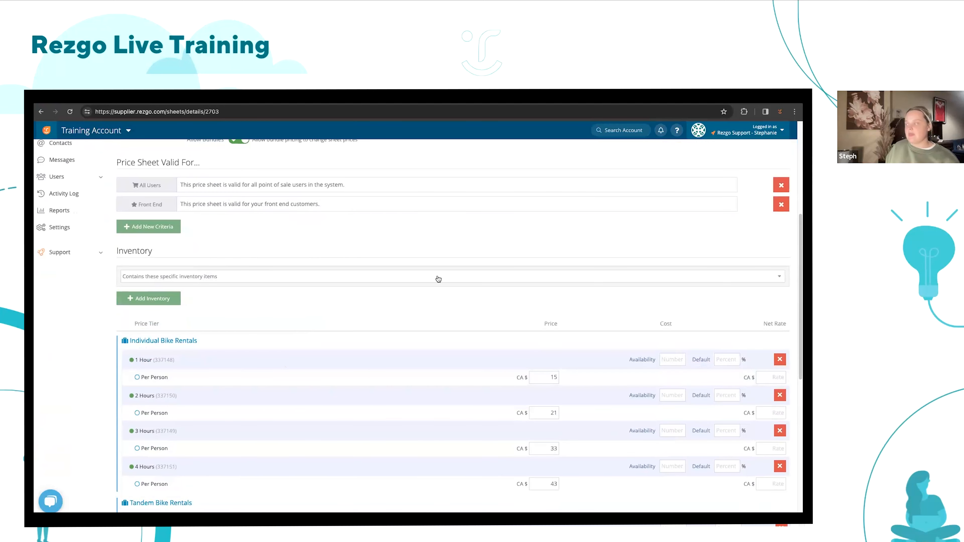
# Step: Set the Individual Bike Rentals per-person prices in the 2024 Pricing sheet to CA $17 for 1 Hour and CA $21 for 2 Hours
pyautogui.click(794, 111)
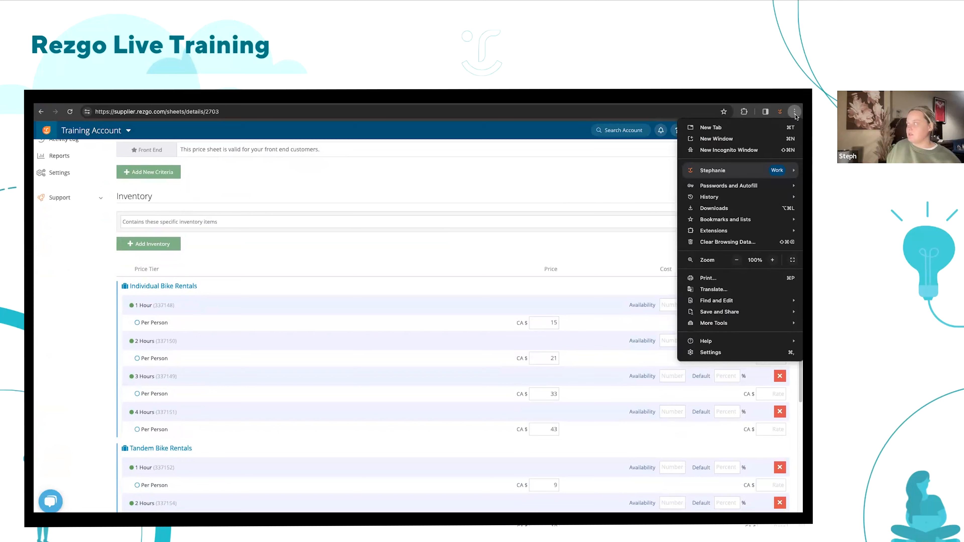
pyautogui.click(772, 260)
pyautogui.click(598, 282)
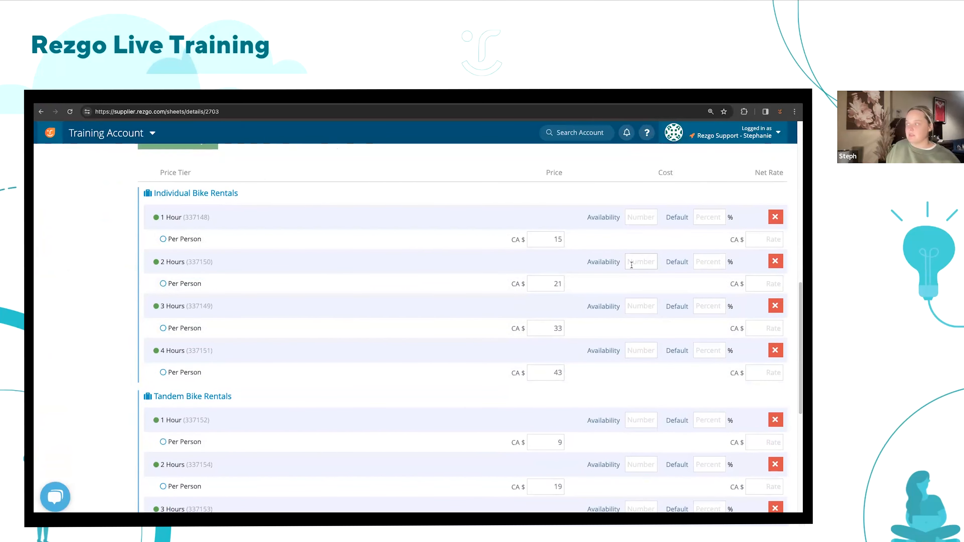
pyautogui.doubleClick(558, 237)
pyautogui.press('BackSpace')
pyautogui.doubleClick(557, 283)
pyautogui.press('BackSpace')
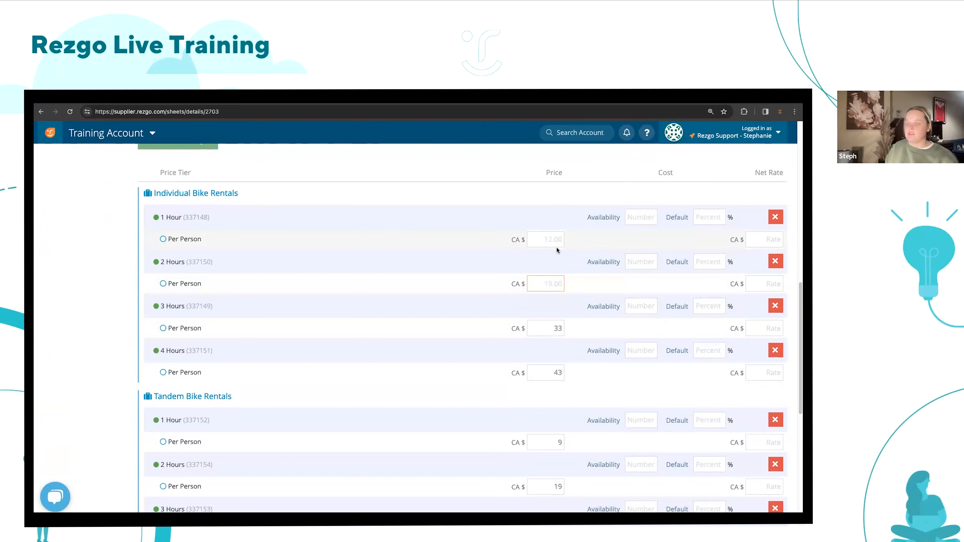
pyautogui.click(556, 242)
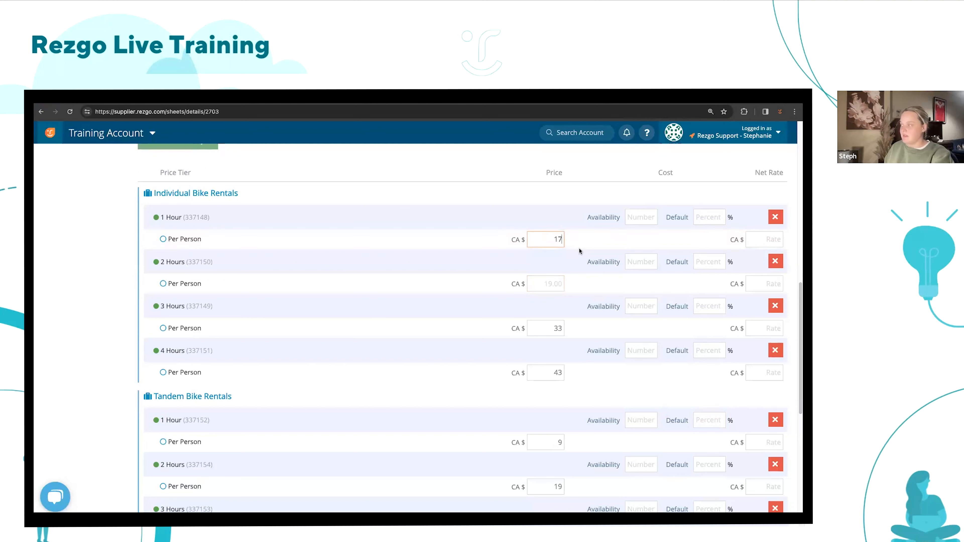
pyautogui.click(549, 283)
pyautogui.write('21')
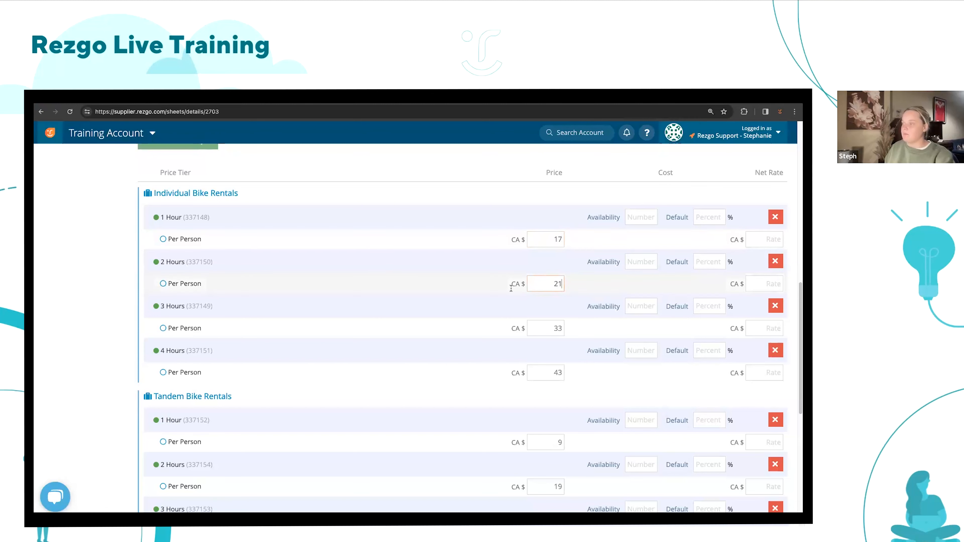
# Step: Save the changes to the 2024 Pricing price sheet and activate it
pyautogui.scroll(-2, 553, 303)
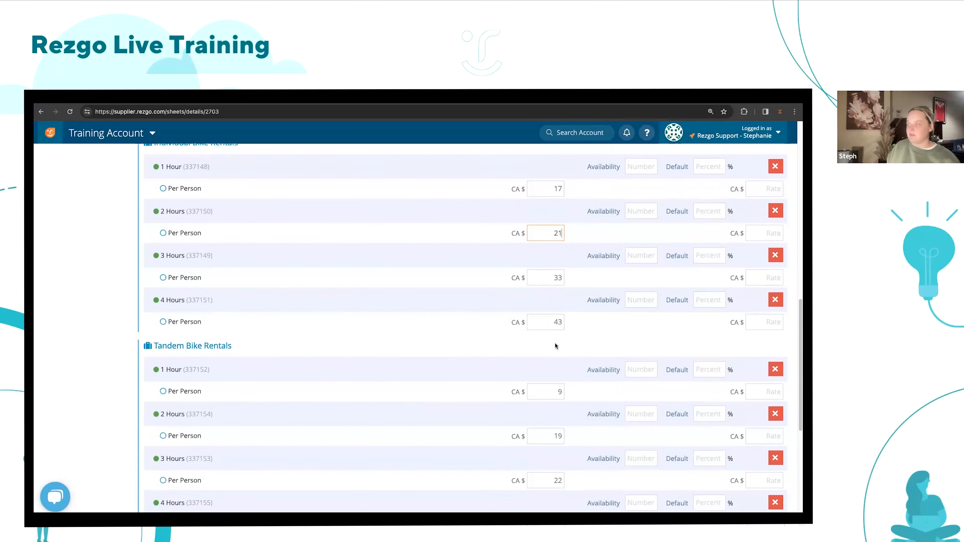
pyautogui.scroll(-6, 555, 345)
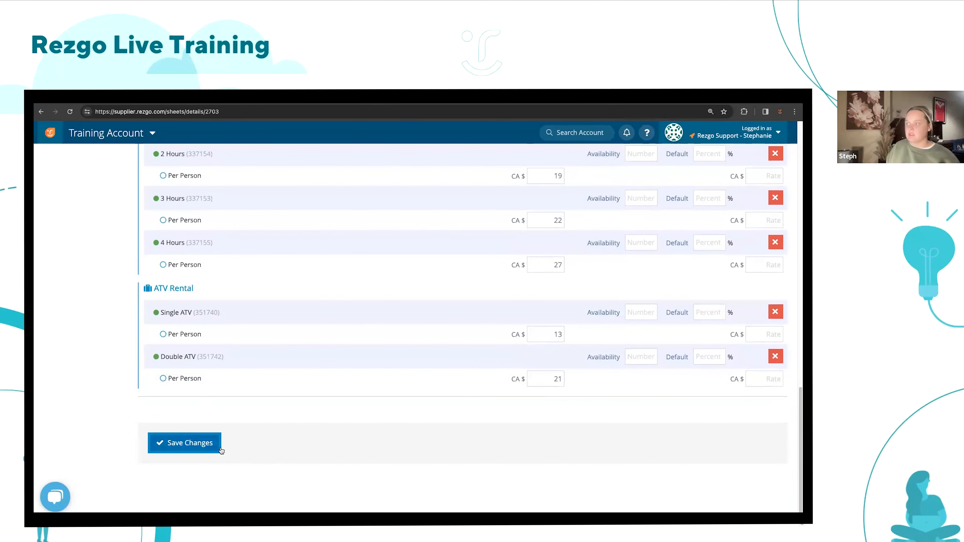
pyautogui.click(220, 449)
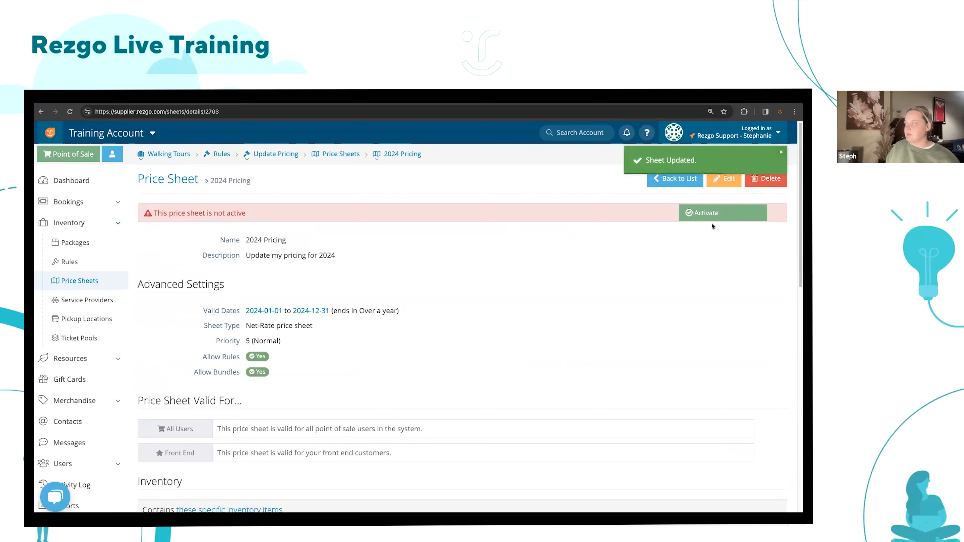
pyautogui.click(713, 217)
pyautogui.click(534, 179)
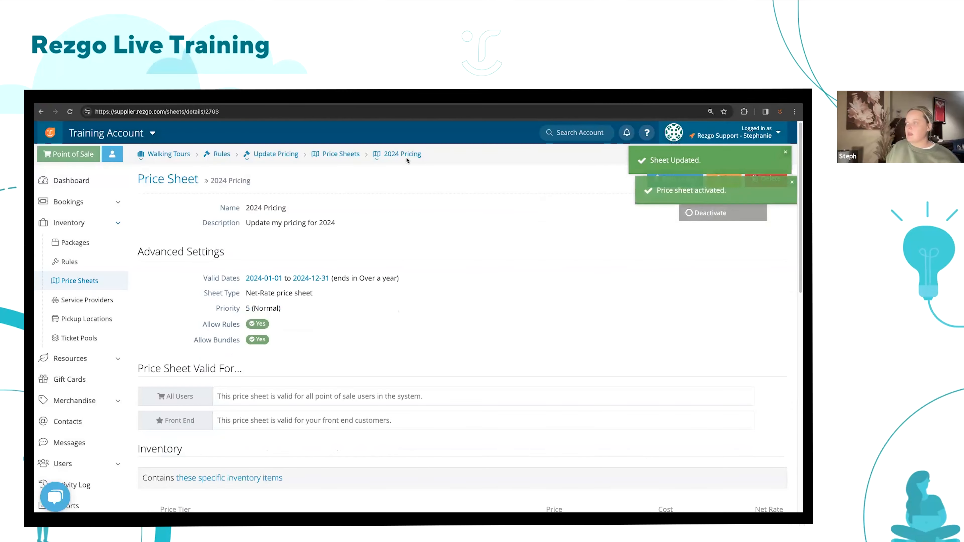
# Step: Switch to the customer booking site and check the Individual Bike Rentals 1 Hour price for December 31, 2023
pyautogui.click(182, 98)
pyautogui.click(227, 144)
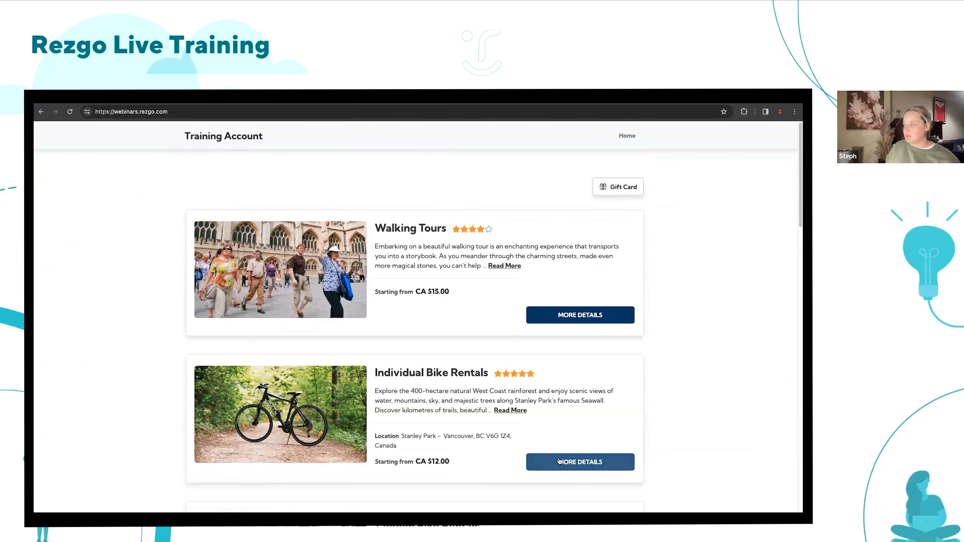
pyautogui.click(559, 460)
pyautogui.scroll(-2, 596, 373)
pyautogui.scroll(-5, 596, 374)
pyautogui.click(621, 188)
pyautogui.click(485, 322)
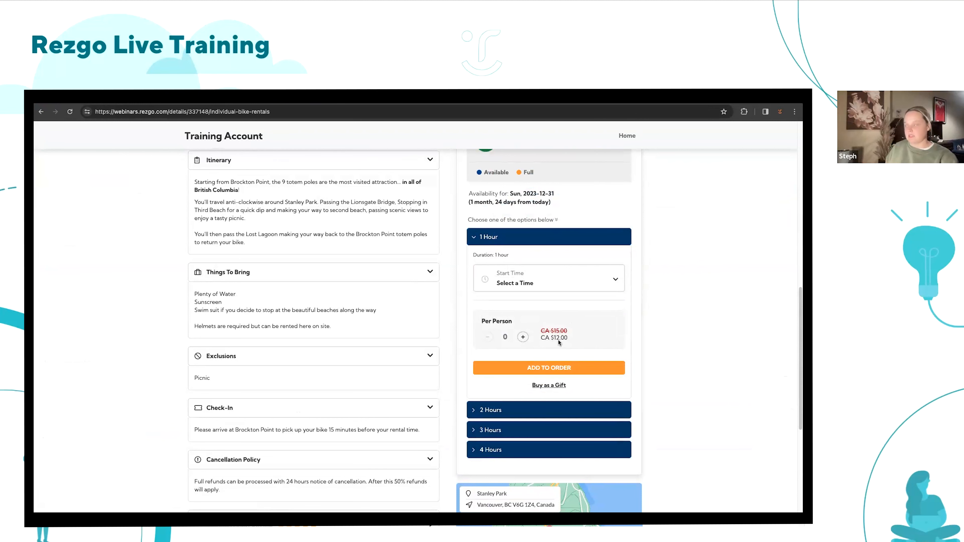
# Step: Select January 1, 2024 for Individual Bike Rentals and check the 1 Hour and 2 Hours per-person prices
pyautogui.scroll(7, 543, 339)
pyautogui.click(621, 281)
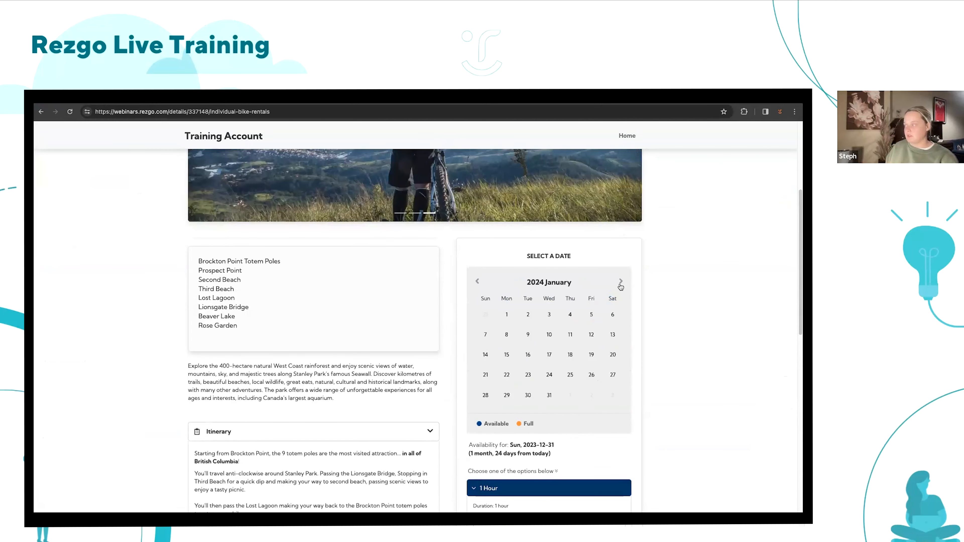
pyautogui.click(507, 308)
pyautogui.scroll(-3, 584, 344)
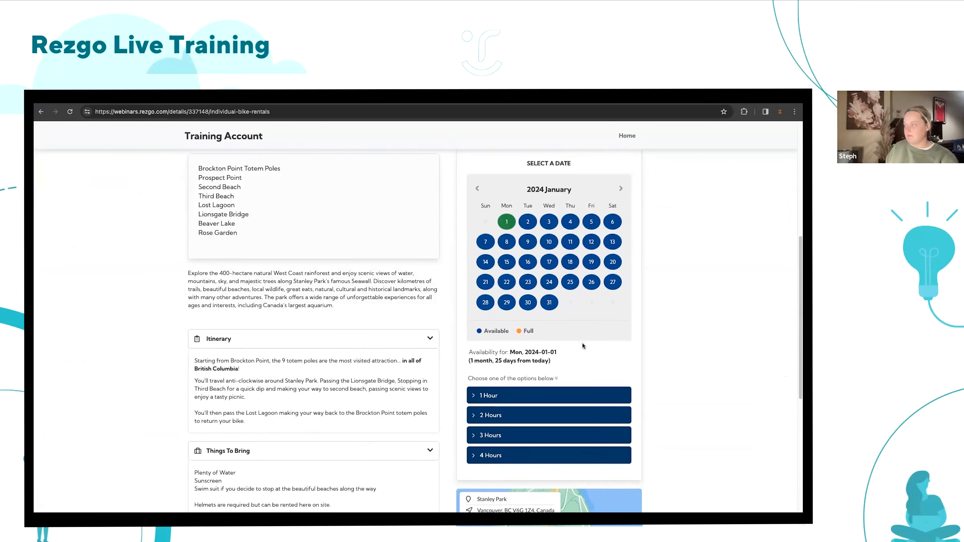
pyautogui.click(579, 391)
pyautogui.scroll(-2, 580, 390)
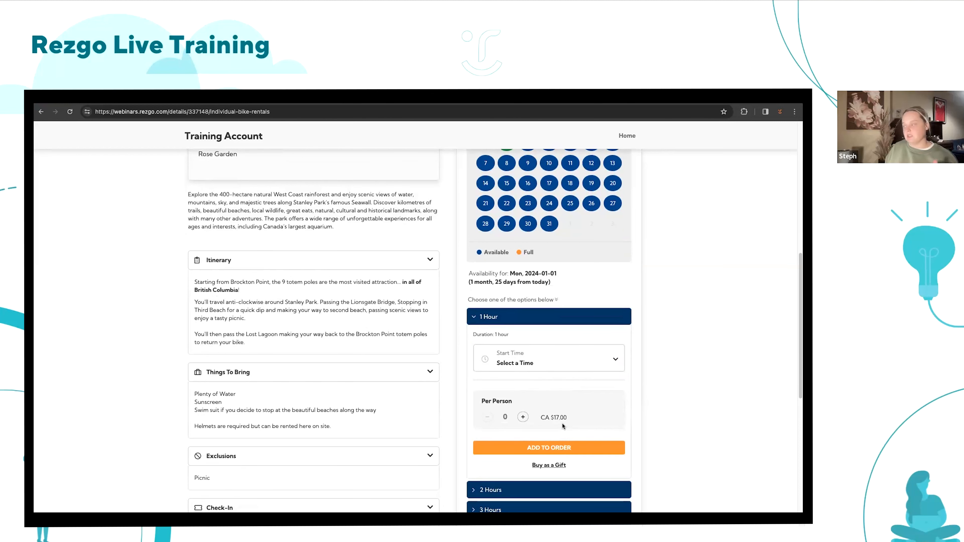
pyautogui.click(554, 322)
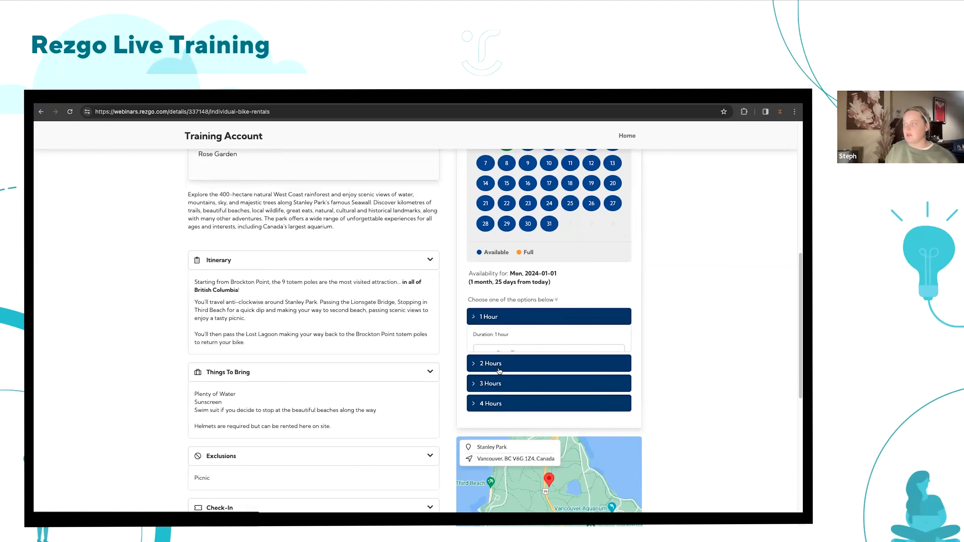
pyautogui.click(526, 336)
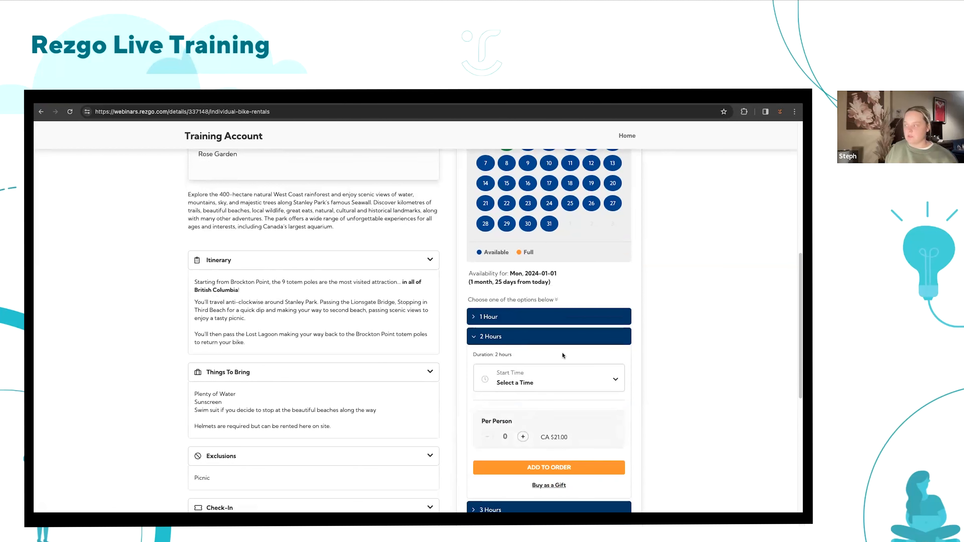
pyautogui.click(558, 342)
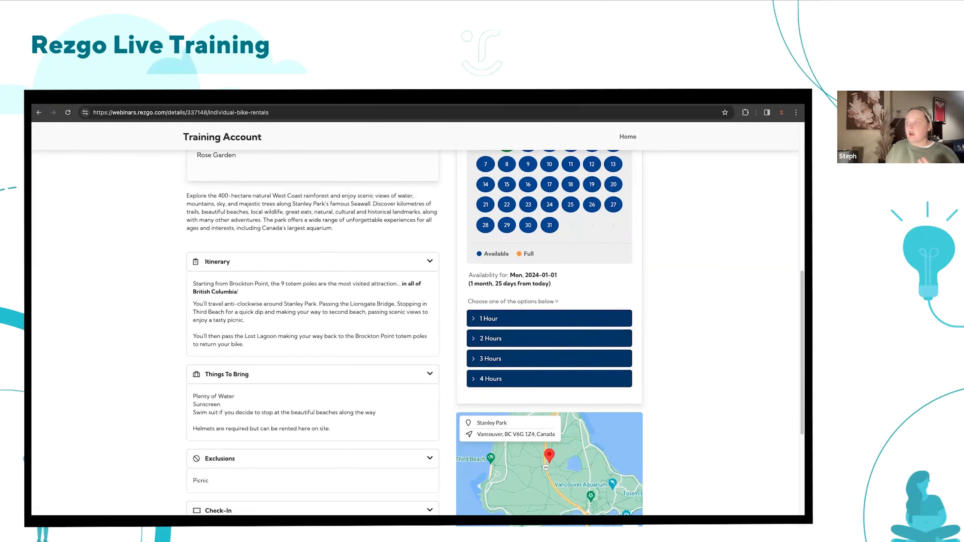